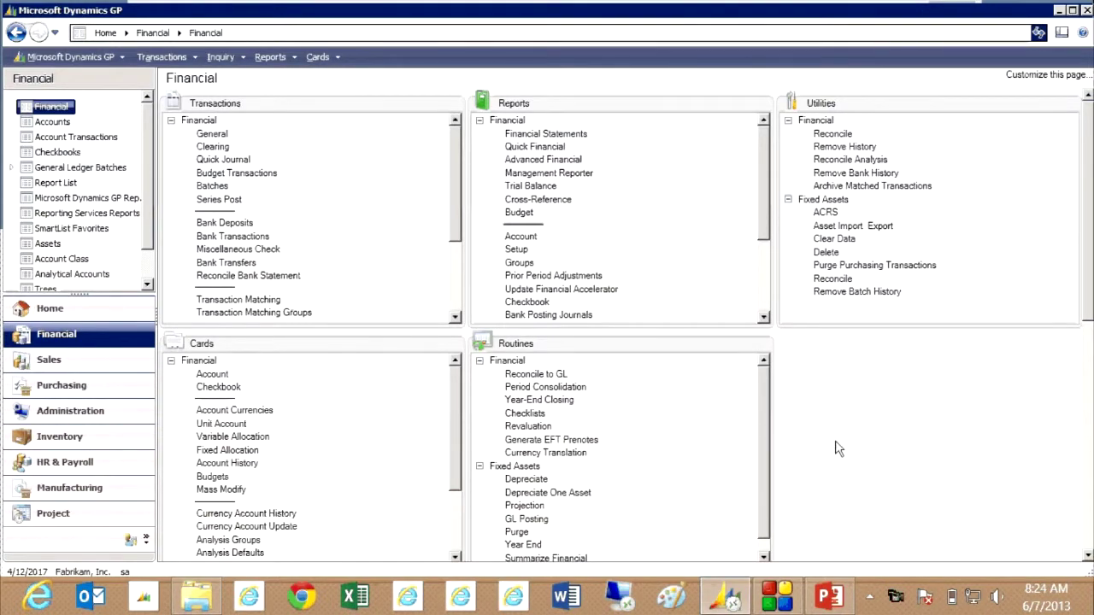
Step: Open Reconcile to GL, load the saved Inventory reconciliation for 5/1/2017 to 5/31/2017 dated 5/15/2017, and look through its accounts
left_click(536, 374)
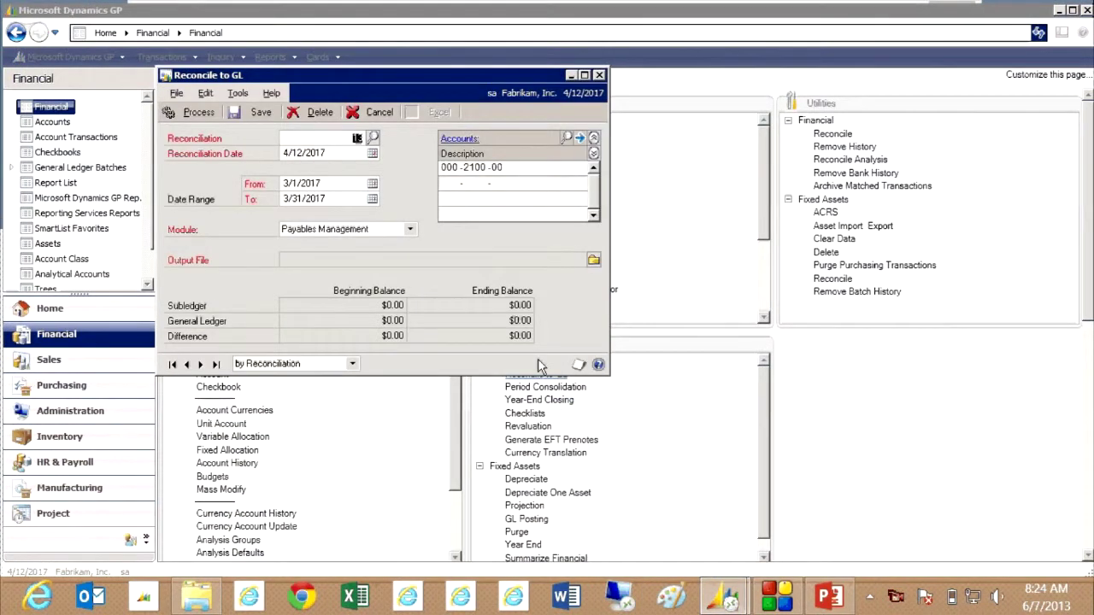
left_click(410, 229)
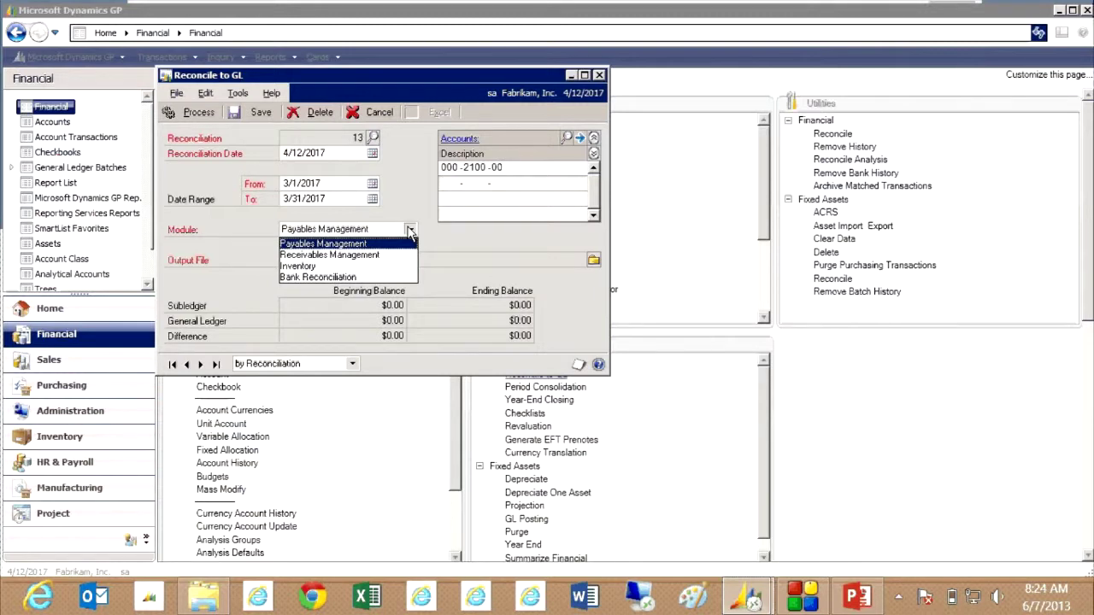
left_click(373, 136)
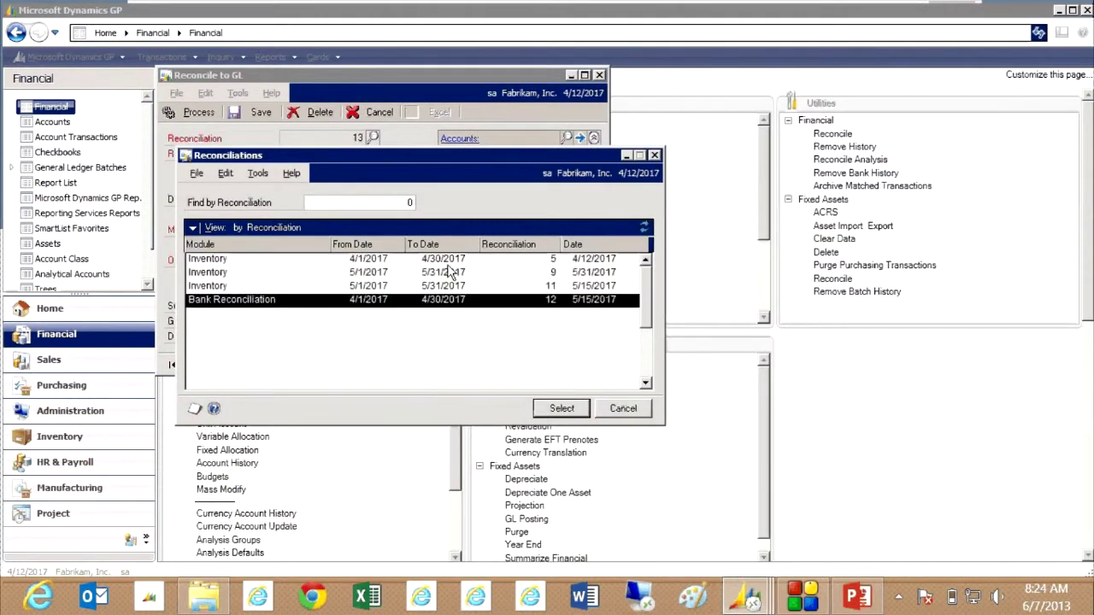
double_click(421, 287)
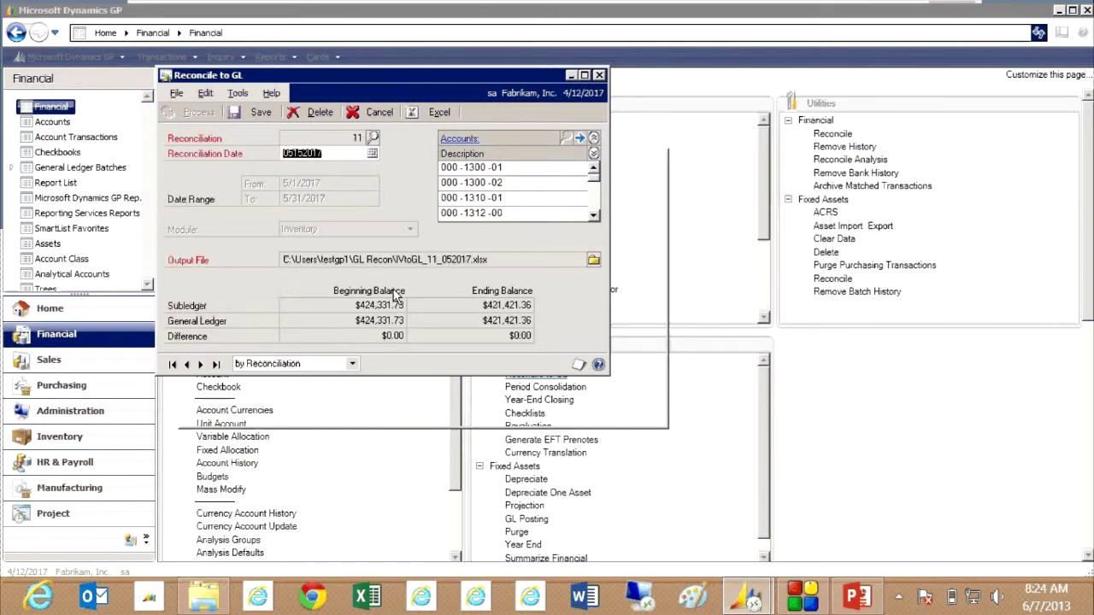
left_click(595, 217)
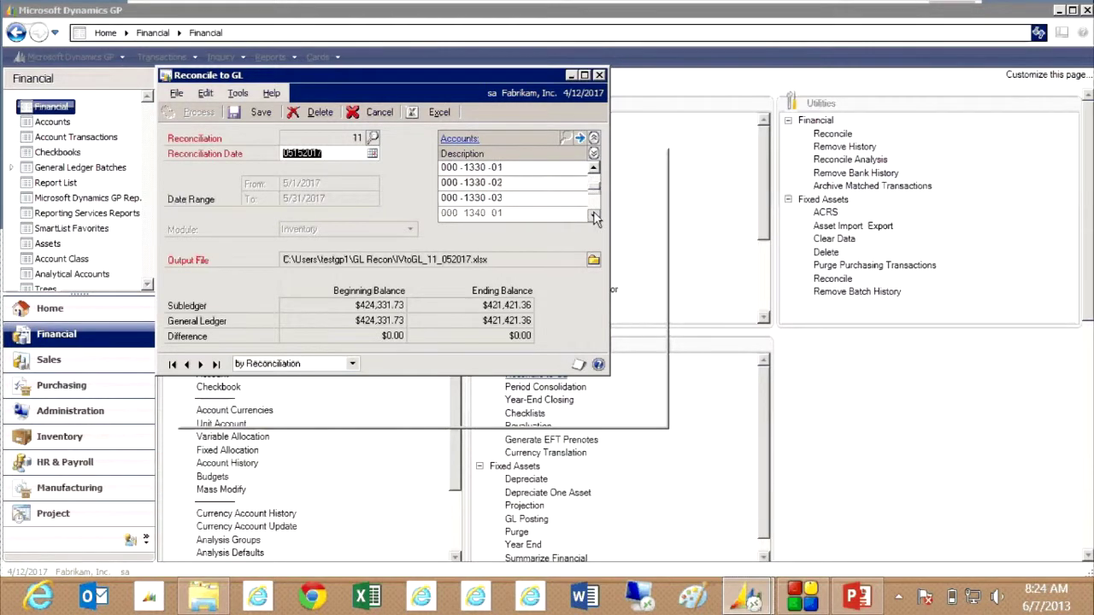
left_click(595, 217)
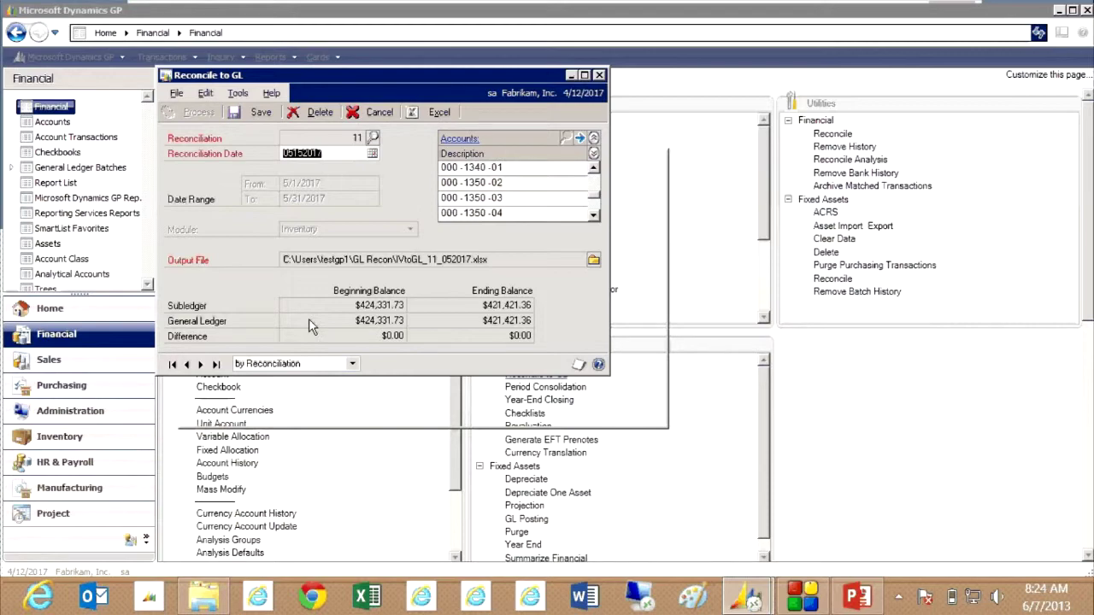
Step: Open the reconciliation's Excel report and review it from the beginning balances through the matched transactions to the ending balances
left_click(438, 114)
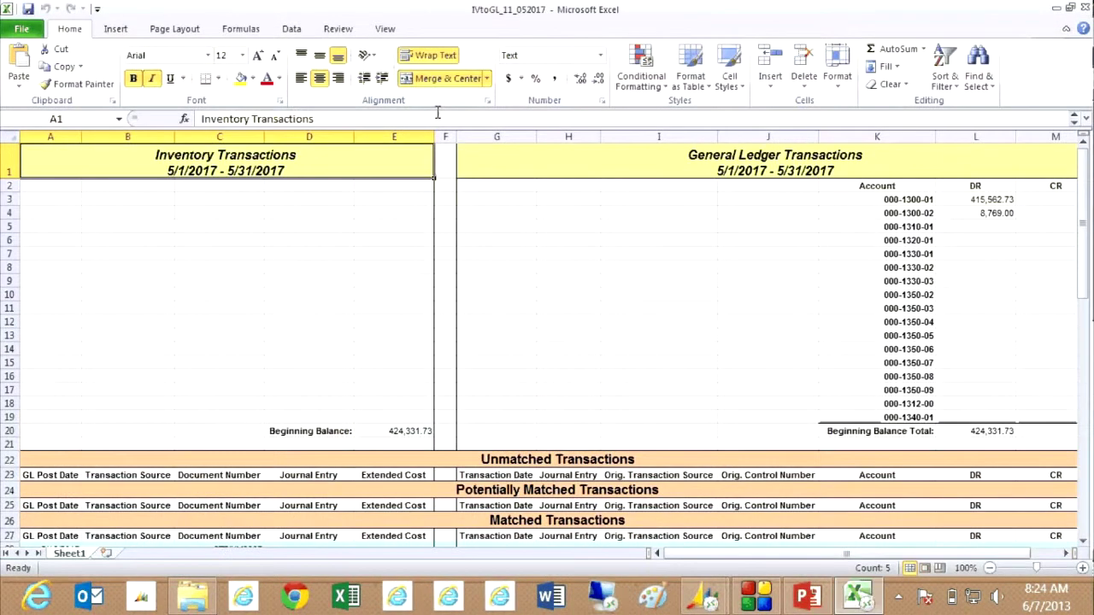
left_click(992, 567)
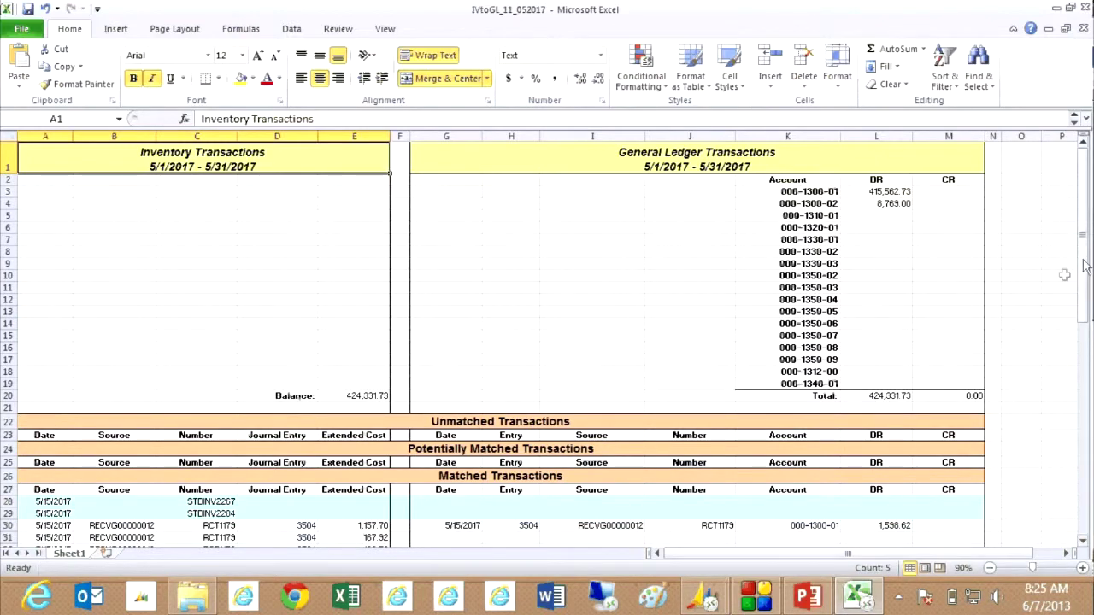
left_click_drag(1085, 267, 1089, 366)
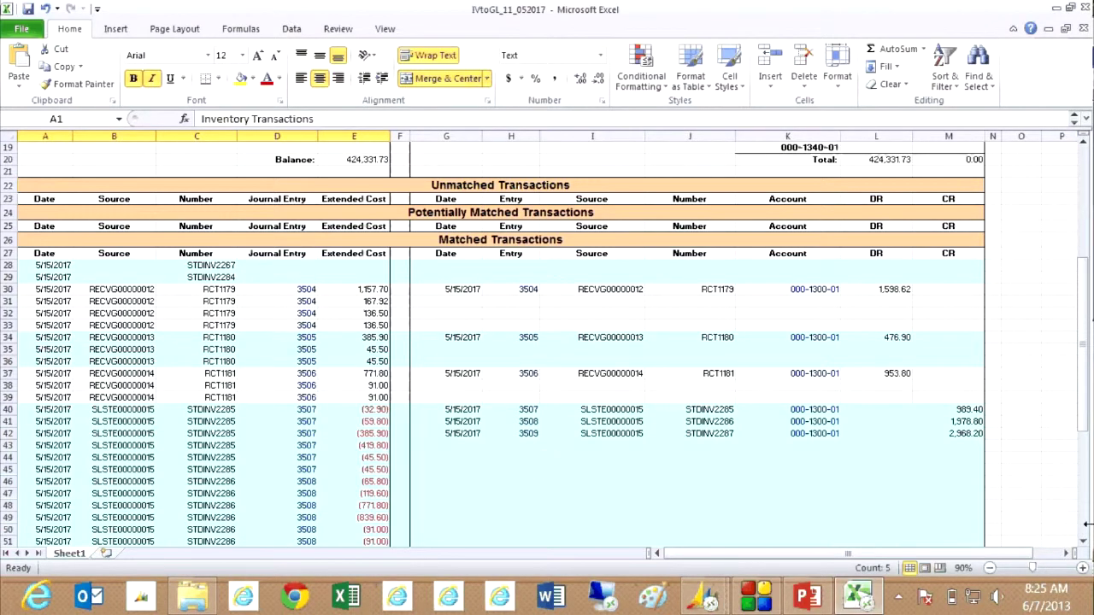
left_click_drag(1085, 395, 1092, 466)
left_click_drag(1086, 394, 1086, 406)
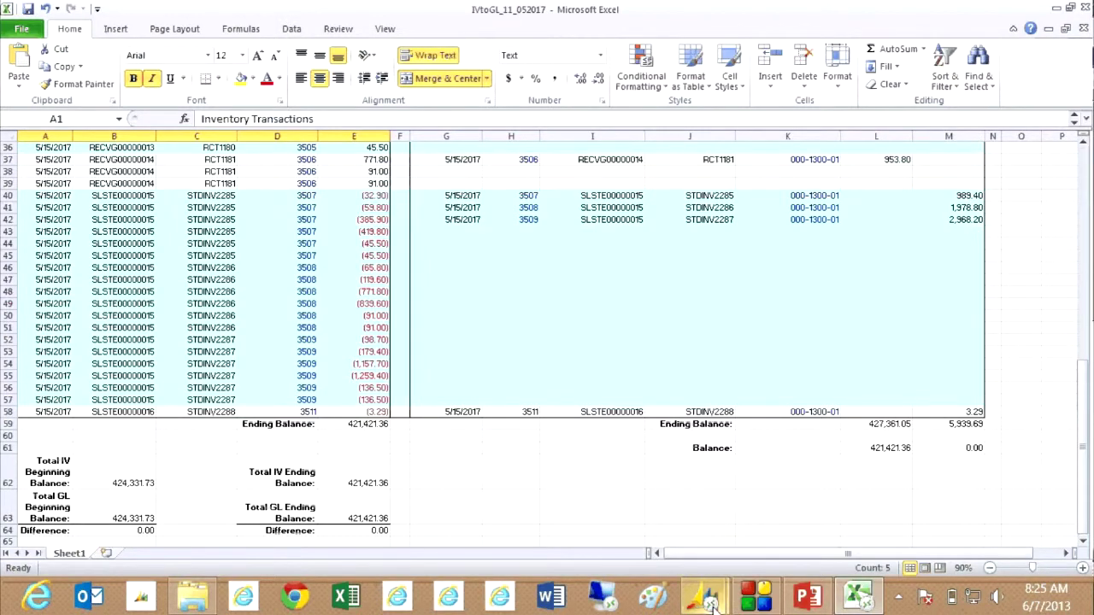
Step: Switch to the Sales Transaction Entry window in Dynamics GP and post the Adam Park Resort invoice dated 5/15/2017
mouse_move(703, 598)
left_click(644, 527)
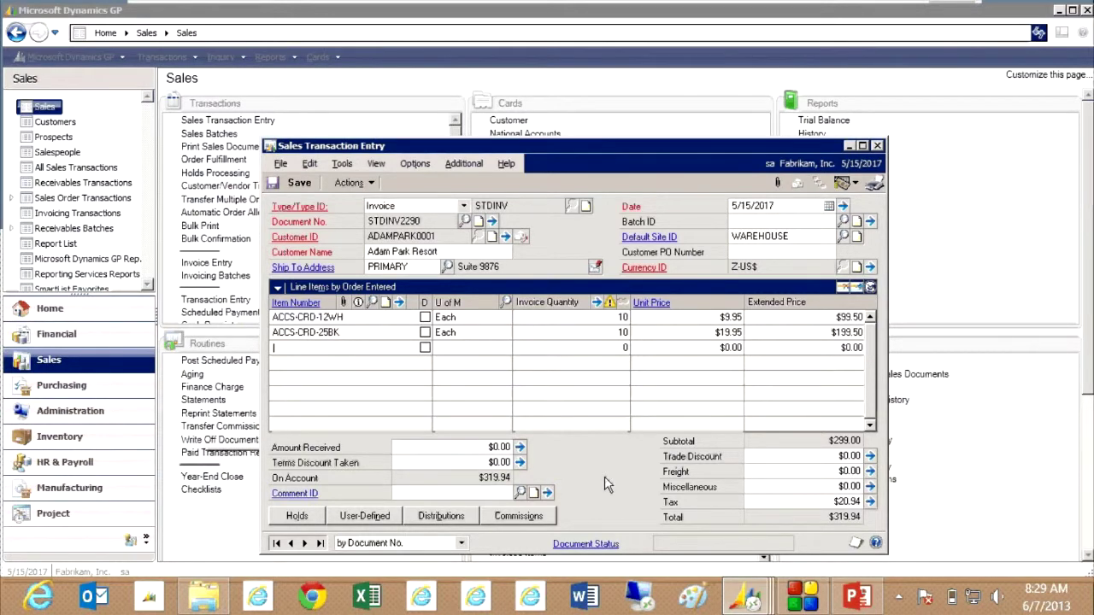
left_click(358, 185)
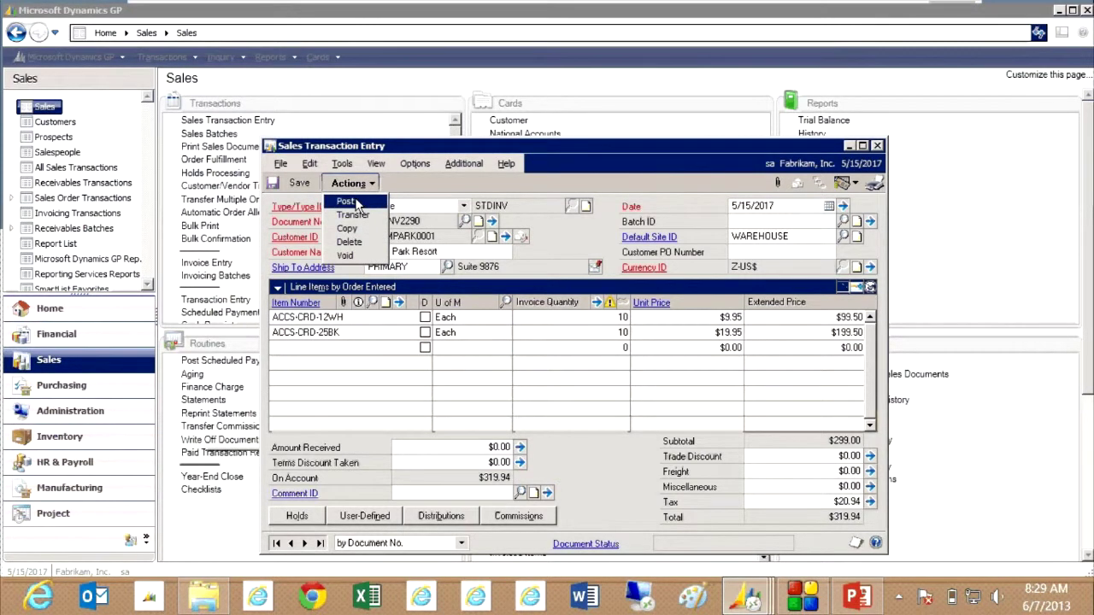
left_click(624, 342)
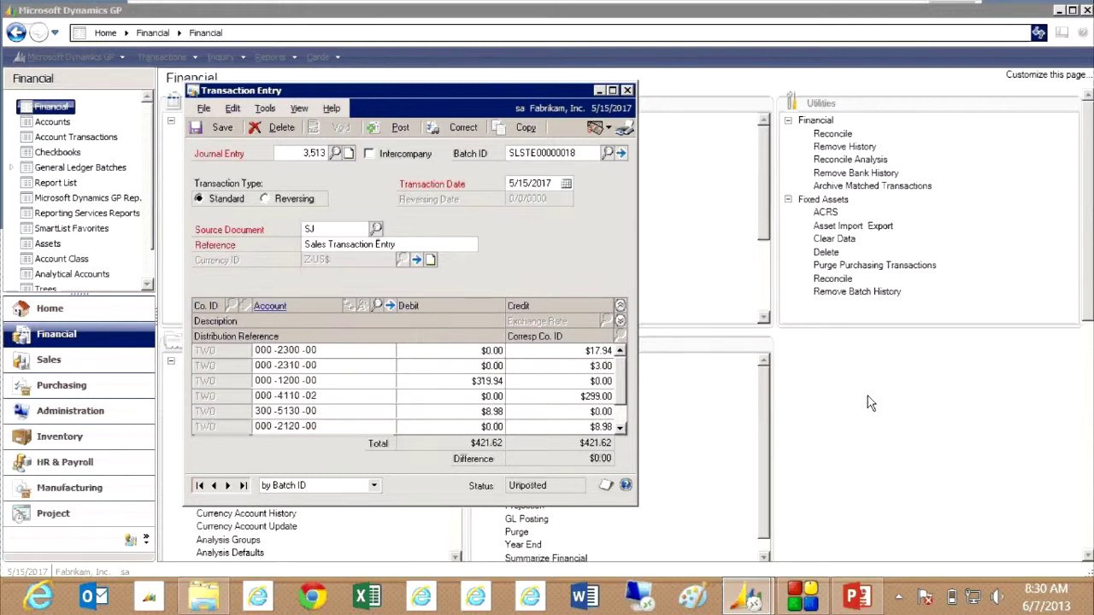
Step: Close the unposted journal transaction and start a new Reconcile to GL reconciliation for the Inventory module
left_click(629, 90)
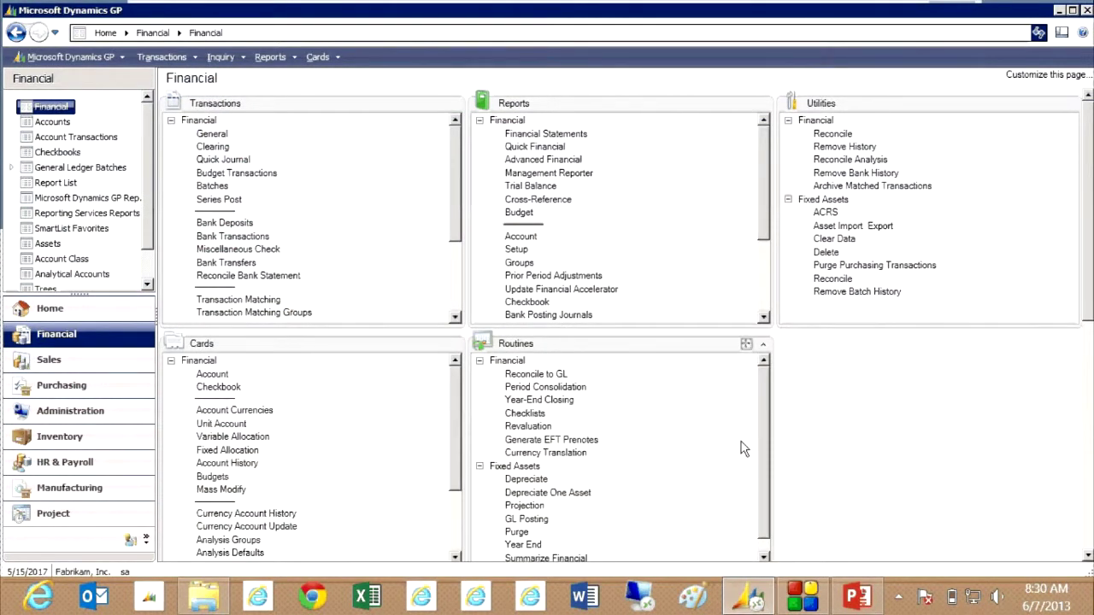
left_click(536, 375)
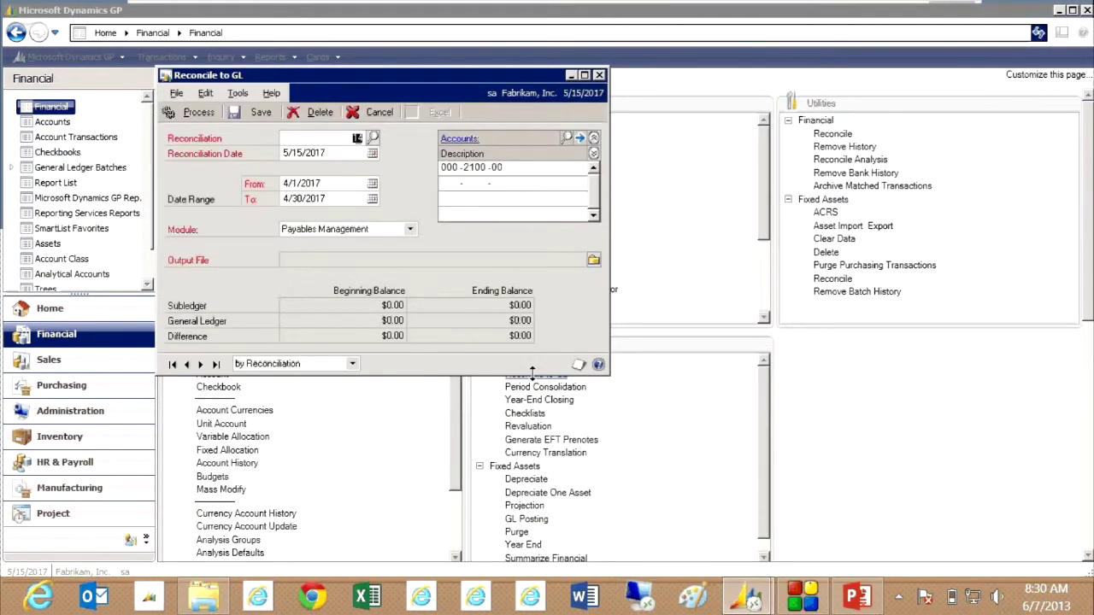
left_click(410, 229)
left_click(384, 266)
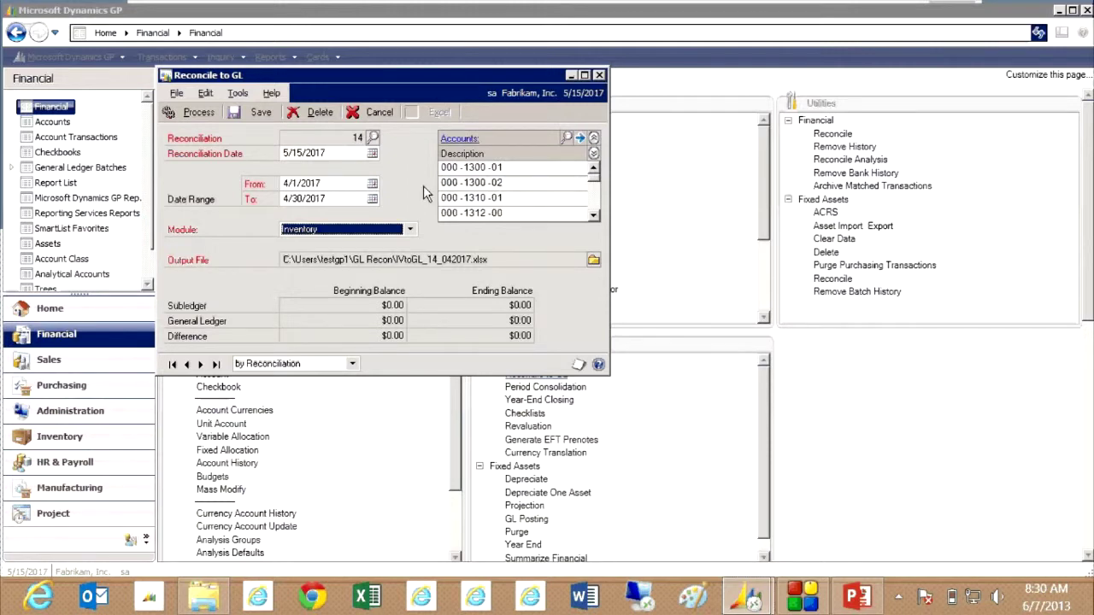
Step: Set the reconciliation date range to 5/1/2017 through 5/31/2017 and process it
left_click(373, 185)
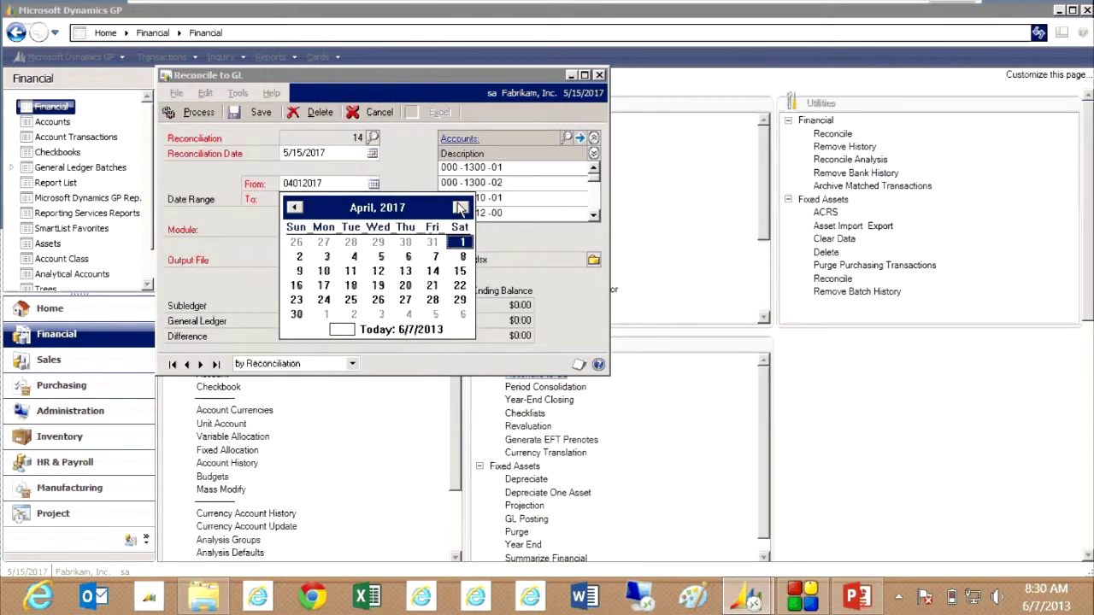
left_click(460, 207)
left_click(329, 243)
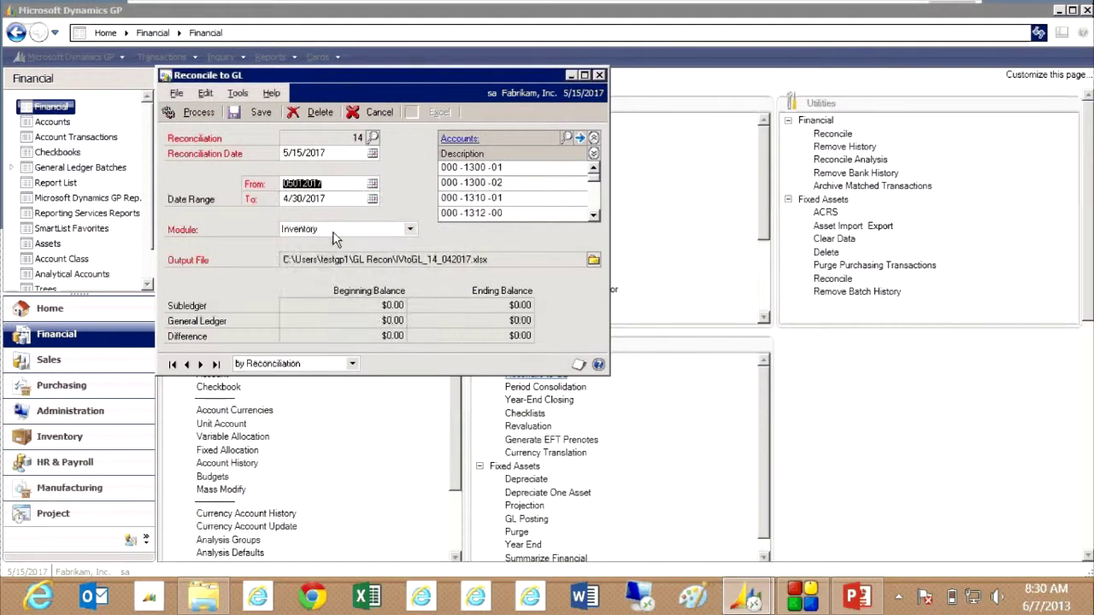
left_click(374, 199)
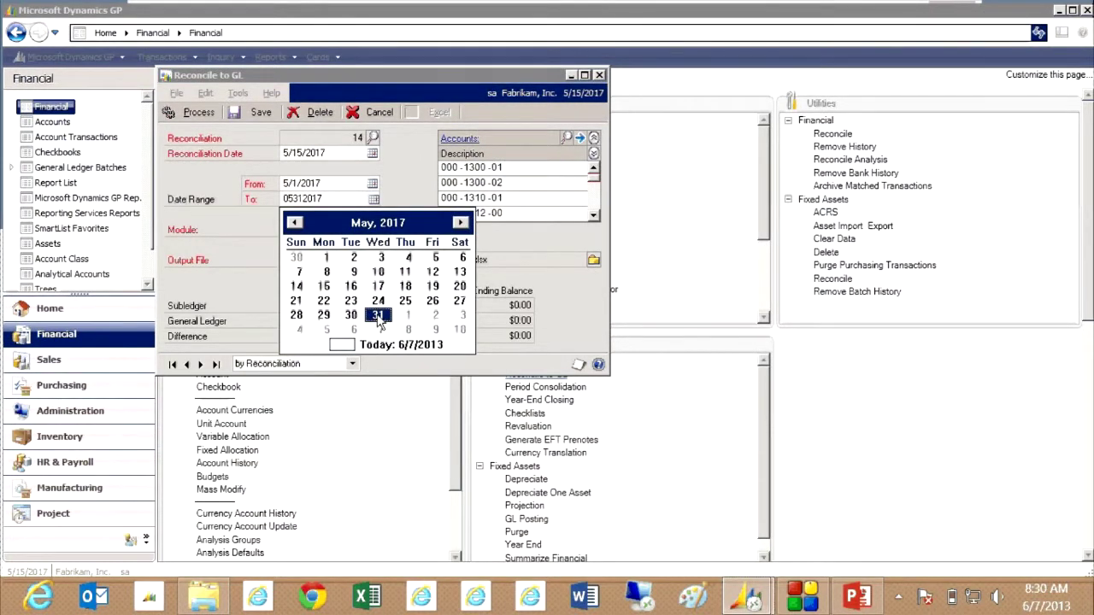
left_click(378, 316)
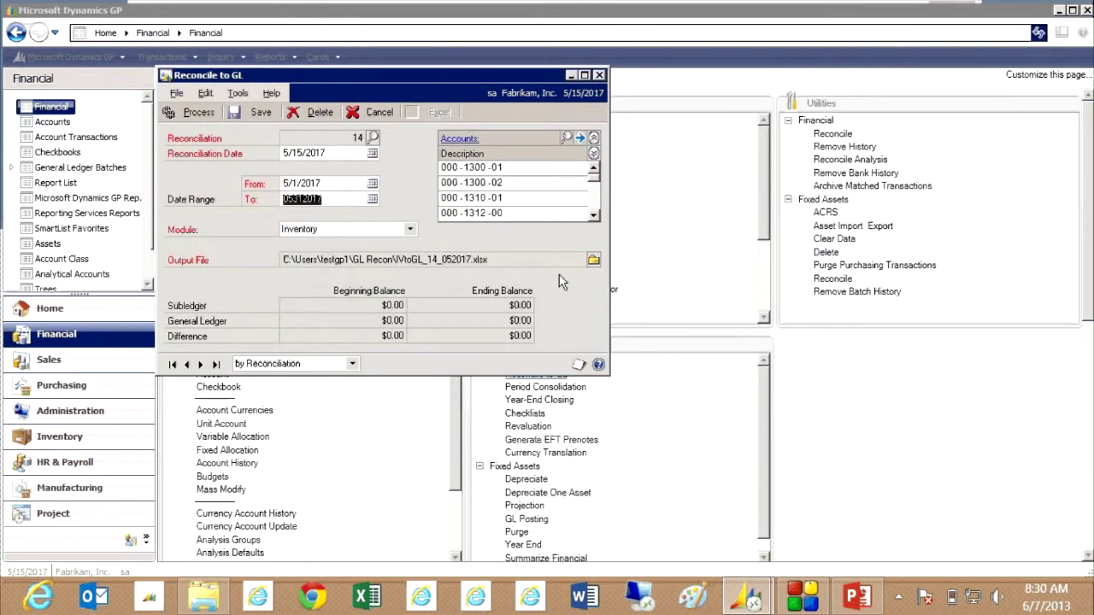
left_click(191, 115)
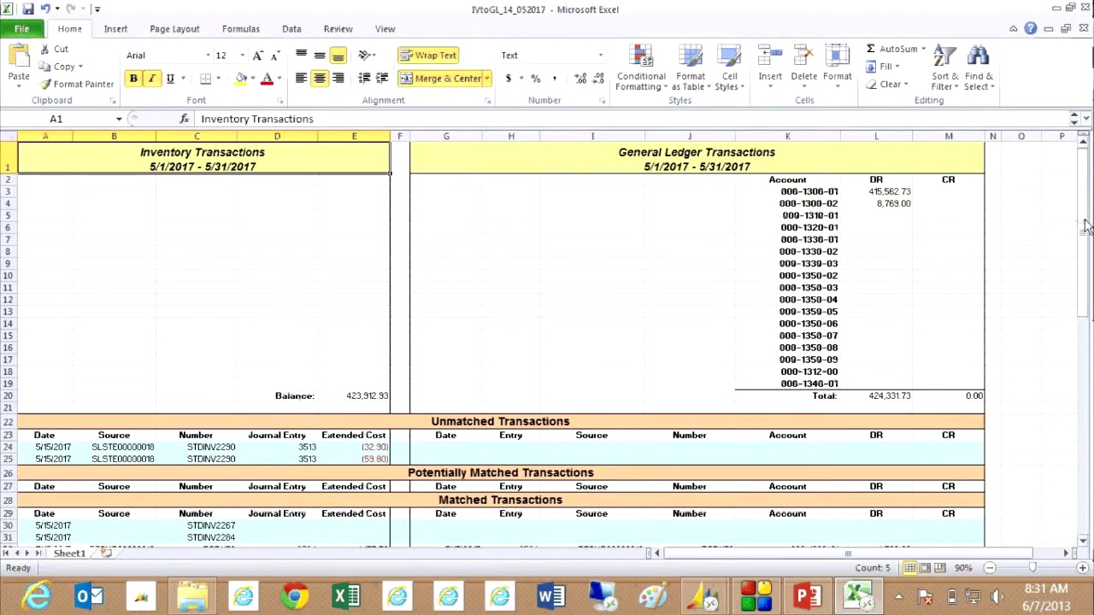
Step: Review the new report's ending balances and differences, and inspect the first unmatched journal entry, 3513, in Dynamics GP
left_click_drag(1087, 225, 1090, 455)
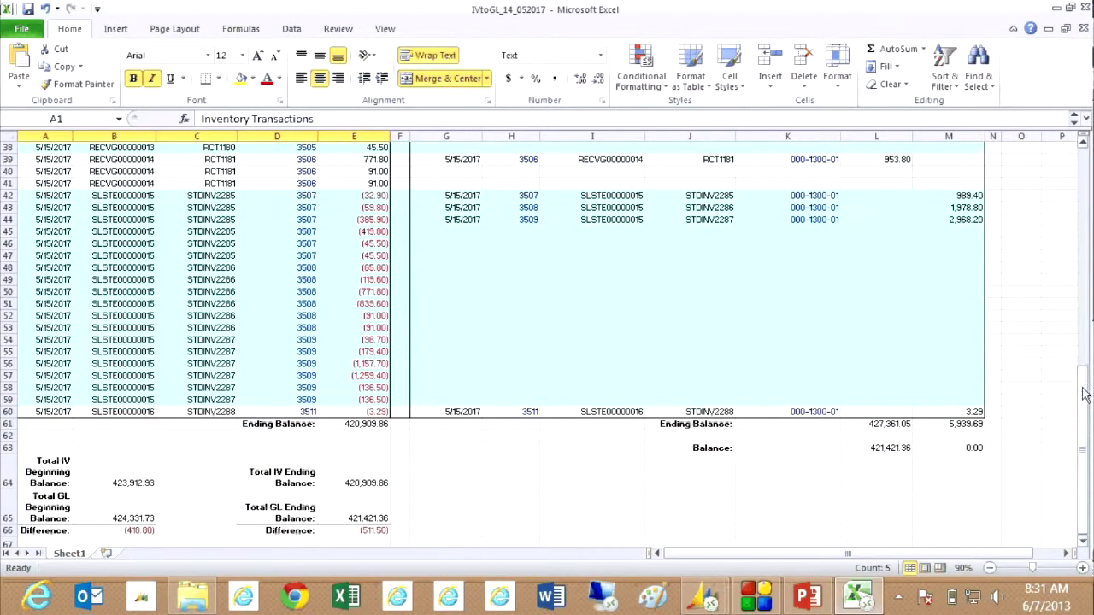
left_click_drag(1084, 386, 1084, 197)
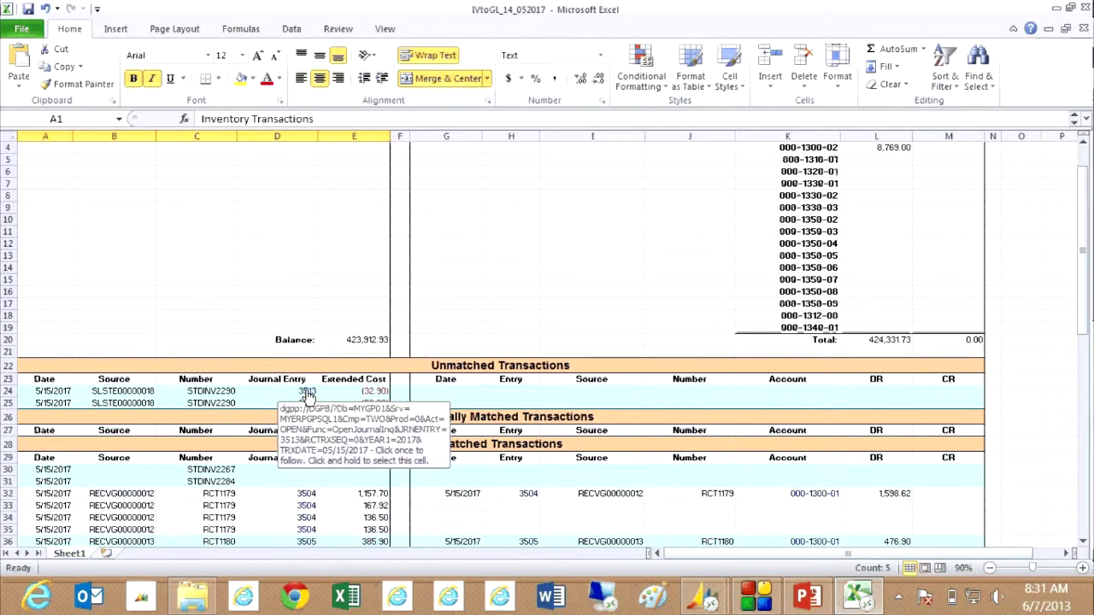
left_click(307, 394)
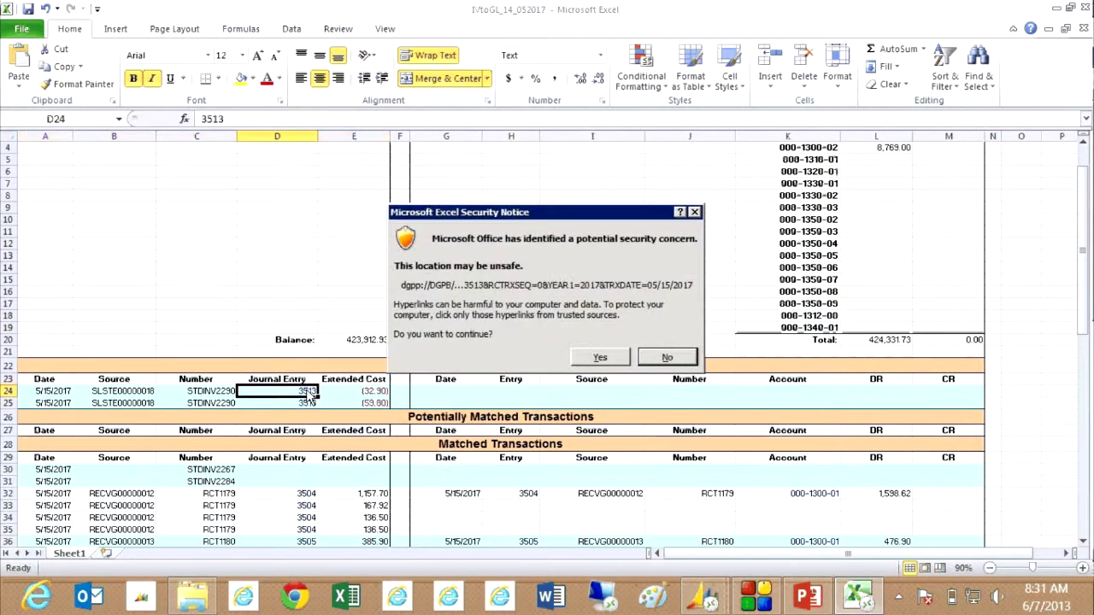
left_click(599, 357)
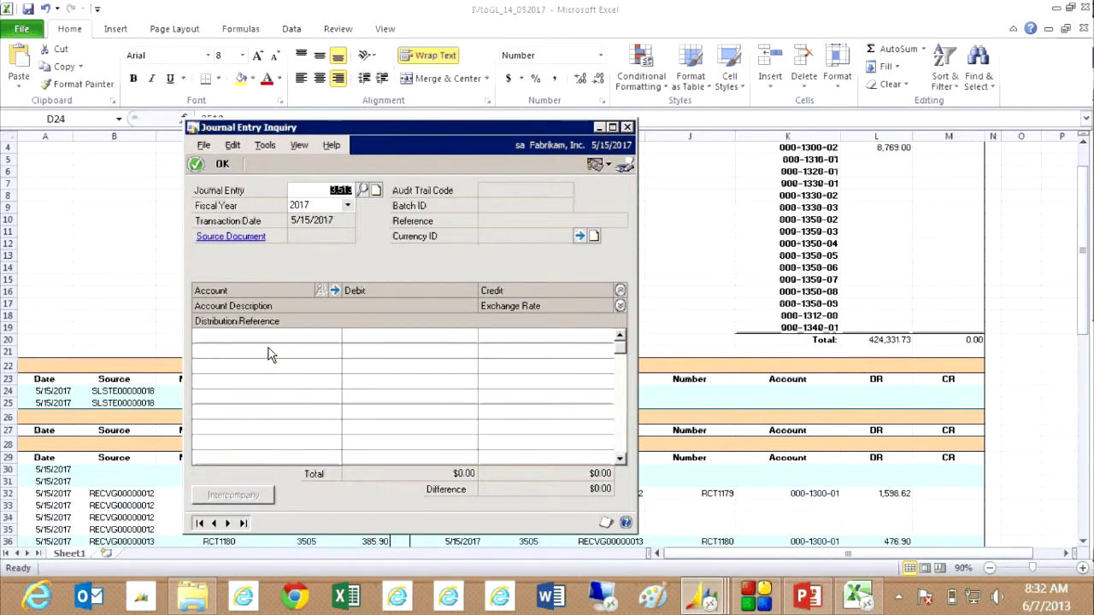
left_click(628, 129)
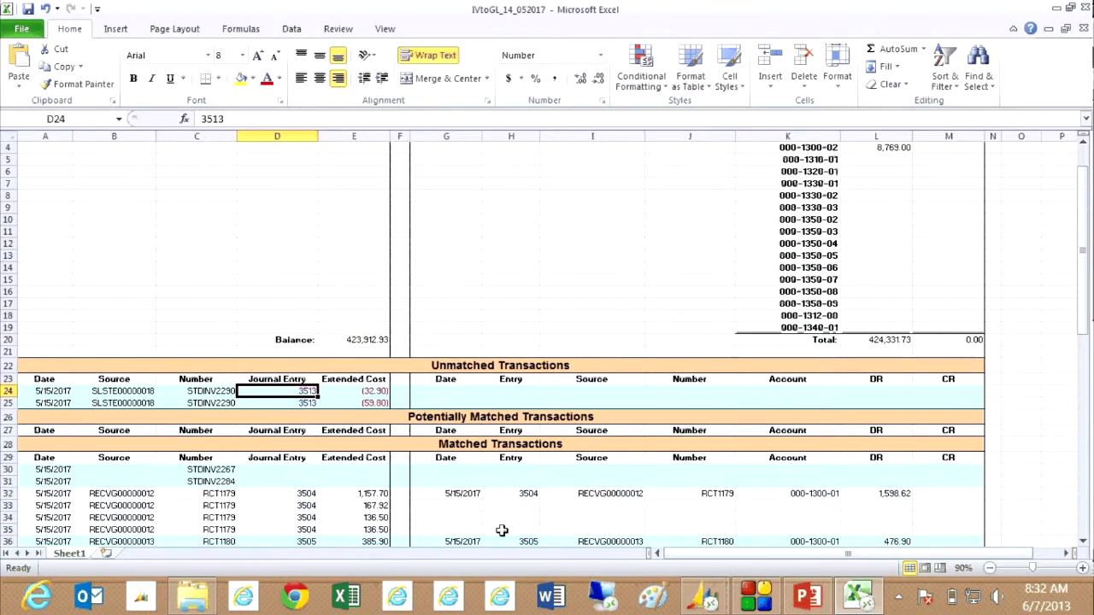
Step: Inspect the matched journal entry 3504 in Dynamics GP through its link in the report, and close the inquiry
left_click(306, 495)
left_click(610, 363)
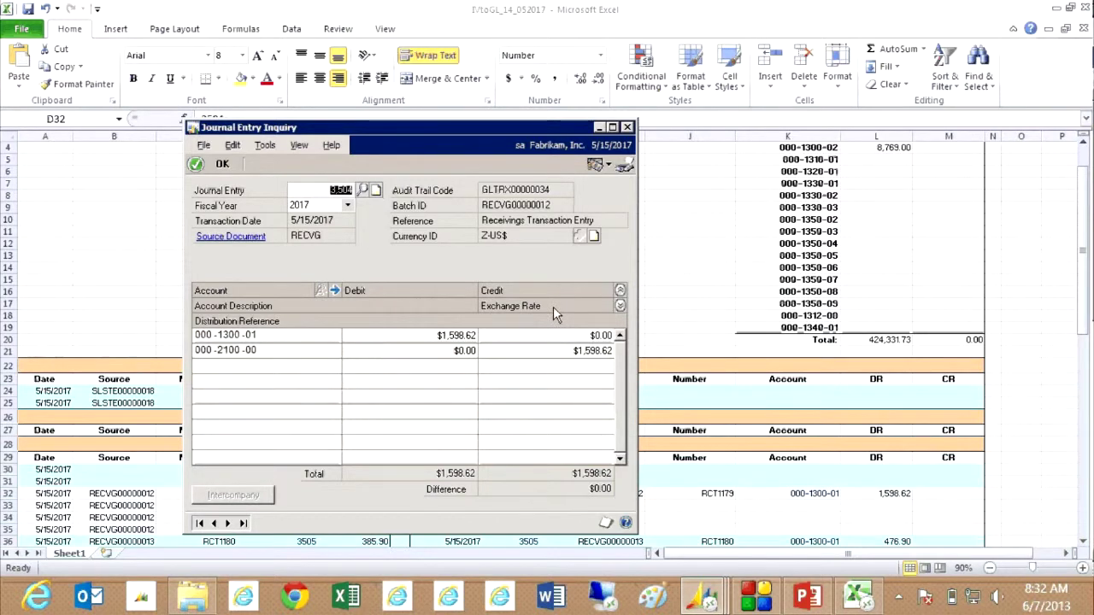
left_click(626, 127)
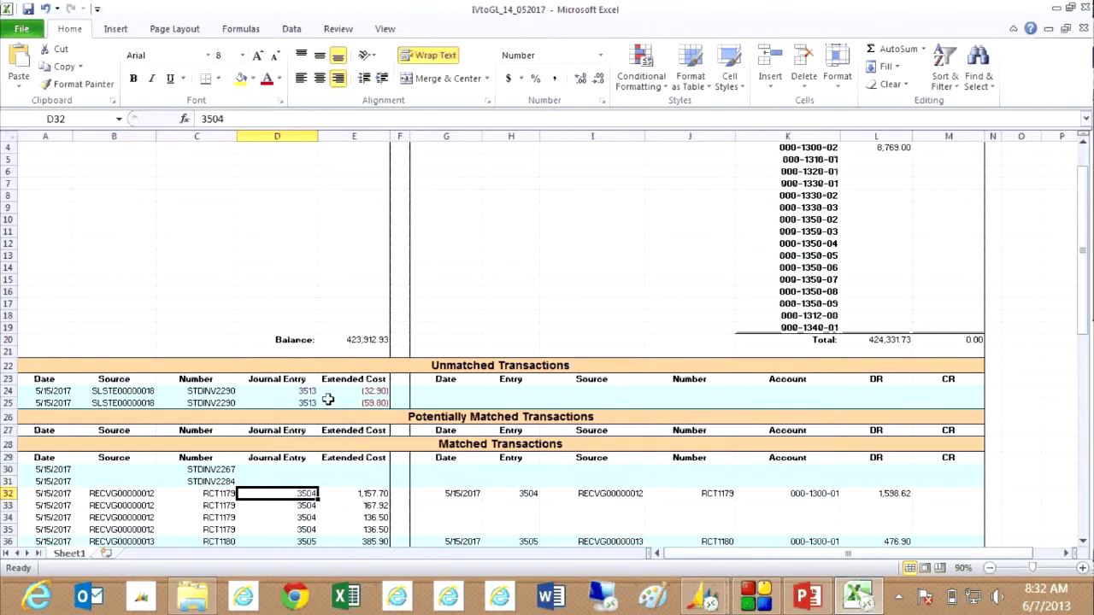
Step: Reopen the unmatched journal entry 3513 from the report, close its inquiry, and return to the Excel report
left_click(312, 392)
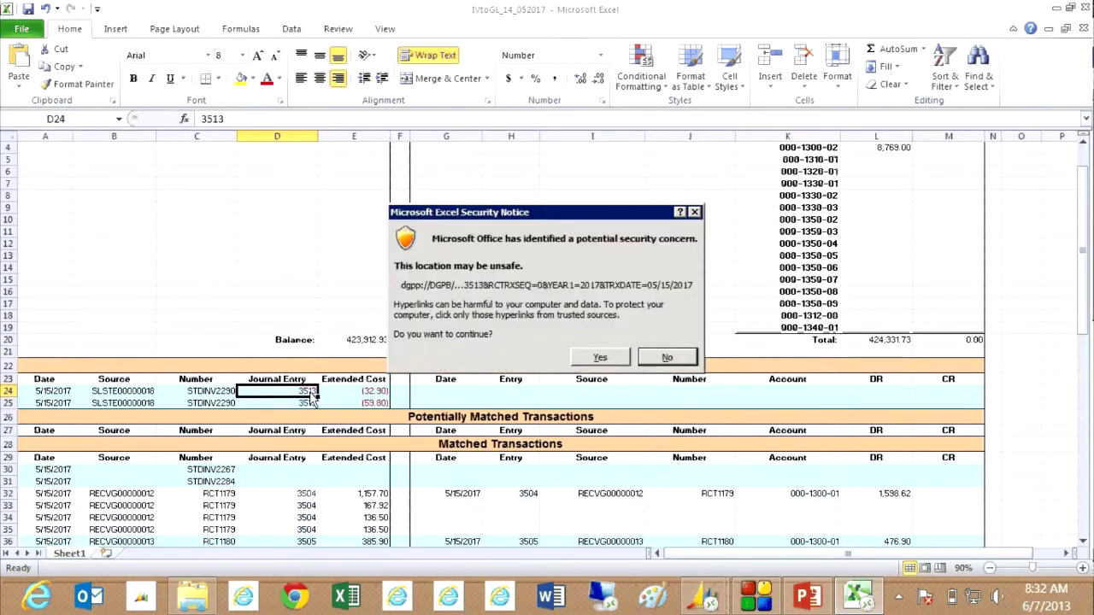
left_click(599, 355)
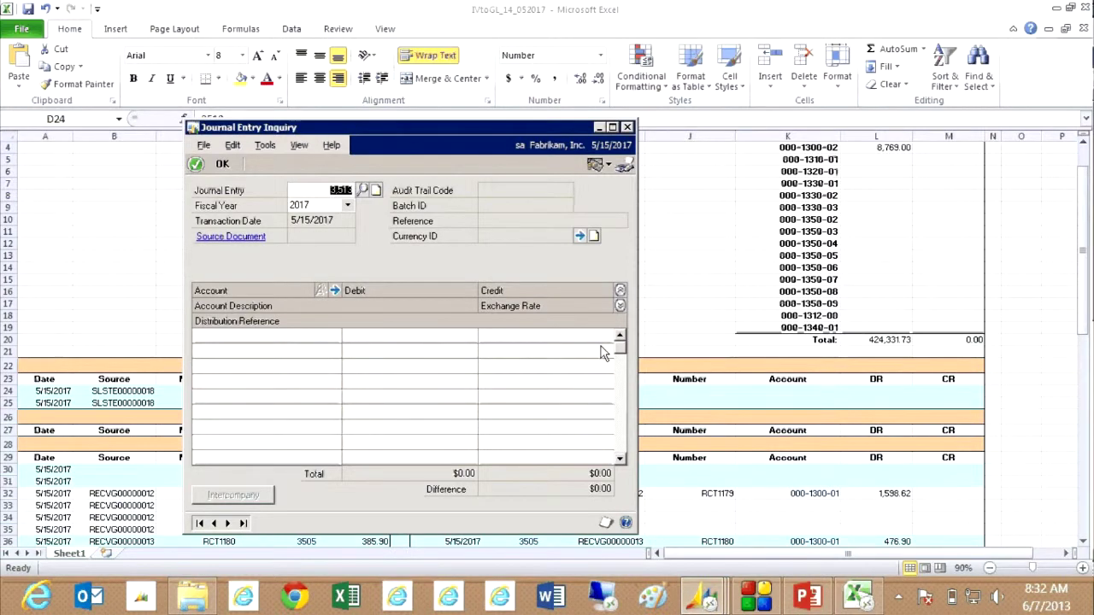
left_click(627, 126)
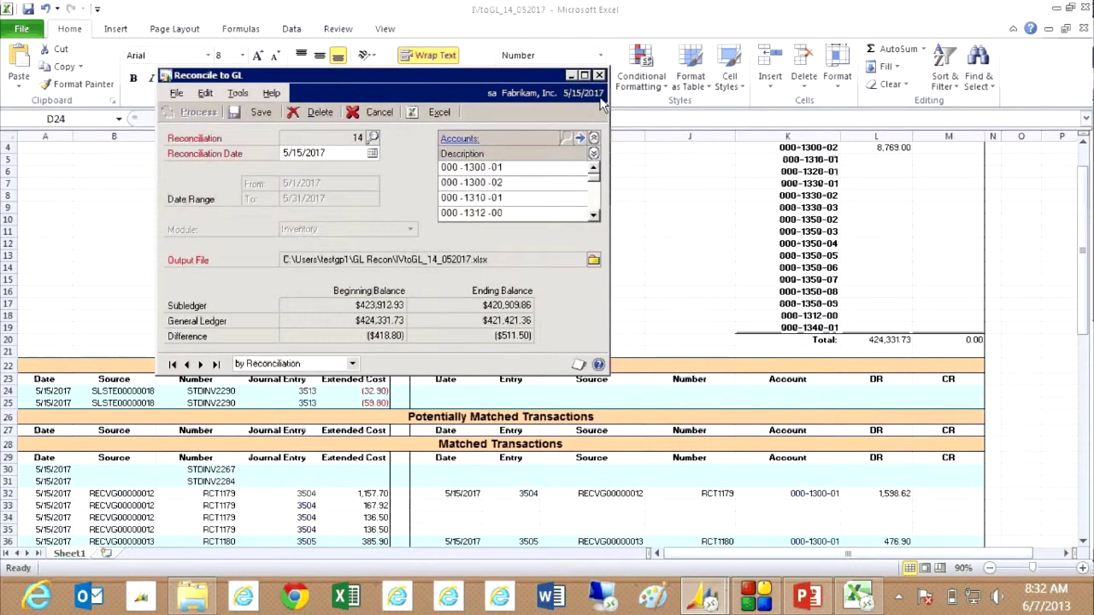
key("alt+Tab")
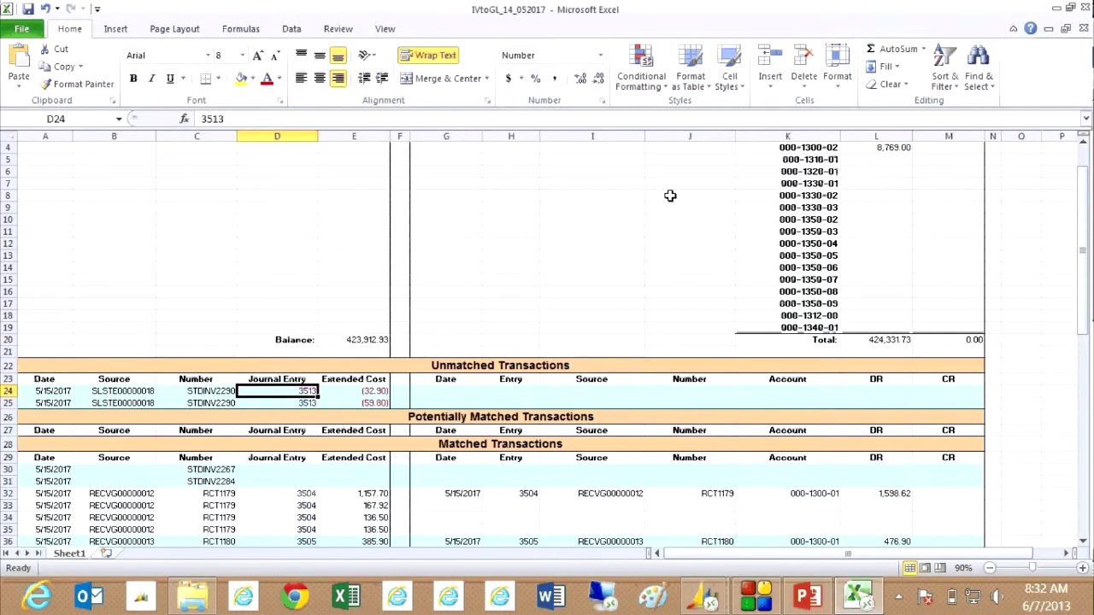